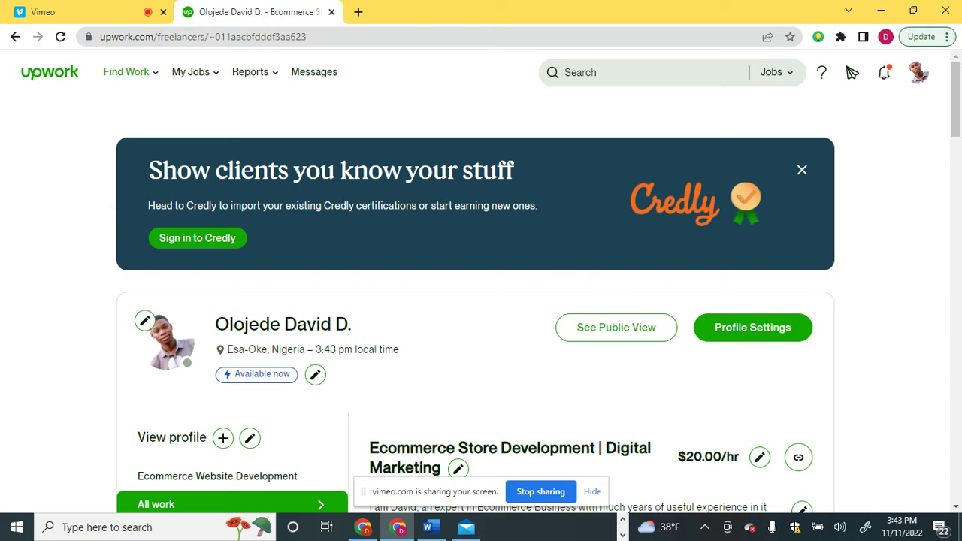
- Switch to the Edge window and open Settings from the avatar's account menu
{"action": "scroll", "coordinate": [481, 282], "scroll_direction": "down", "scroll_amount": 2}
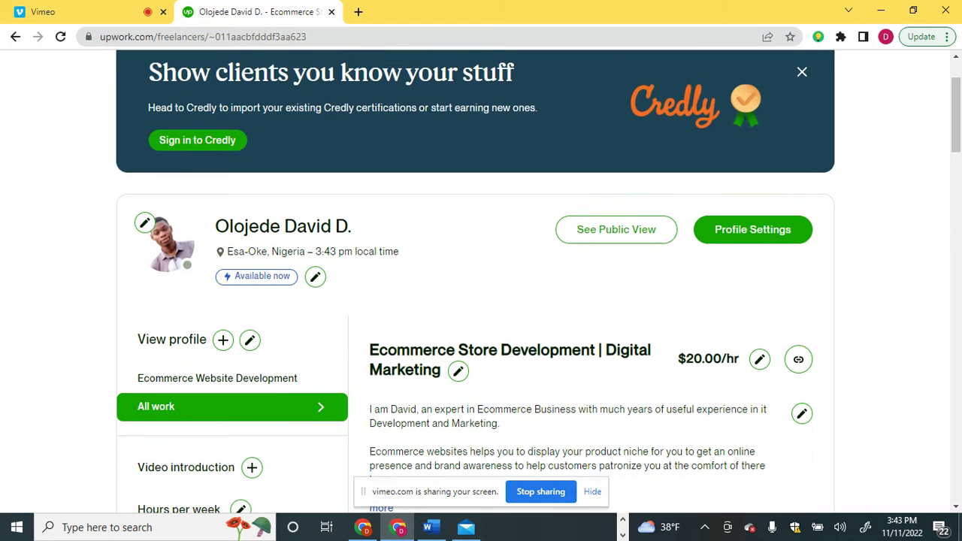
{"action": "scroll", "coordinate": [481, 282], "scroll_direction": "down", "scroll_amount": 1}
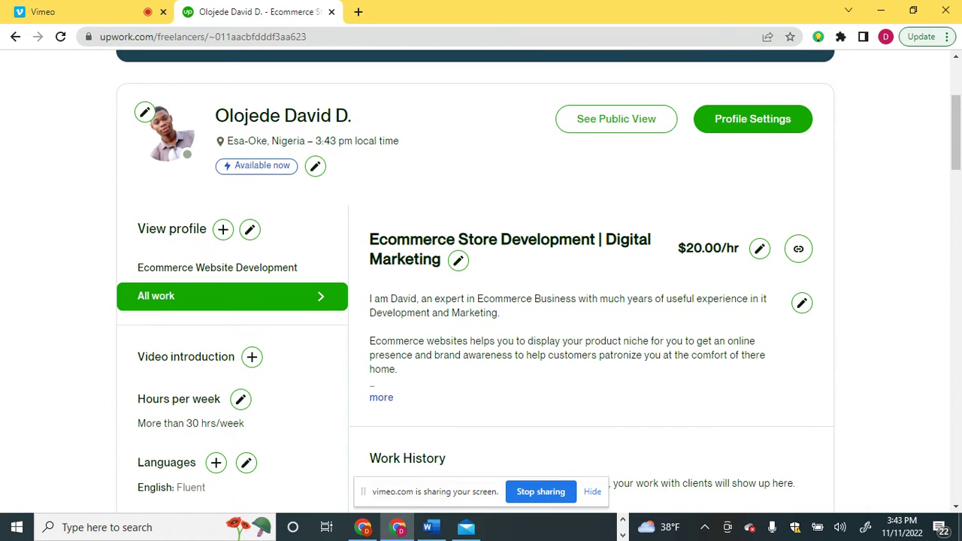
{"action": "scroll", "coordinate": [480, 282], "scroll_direction": "up", "scroll_amount": 1}
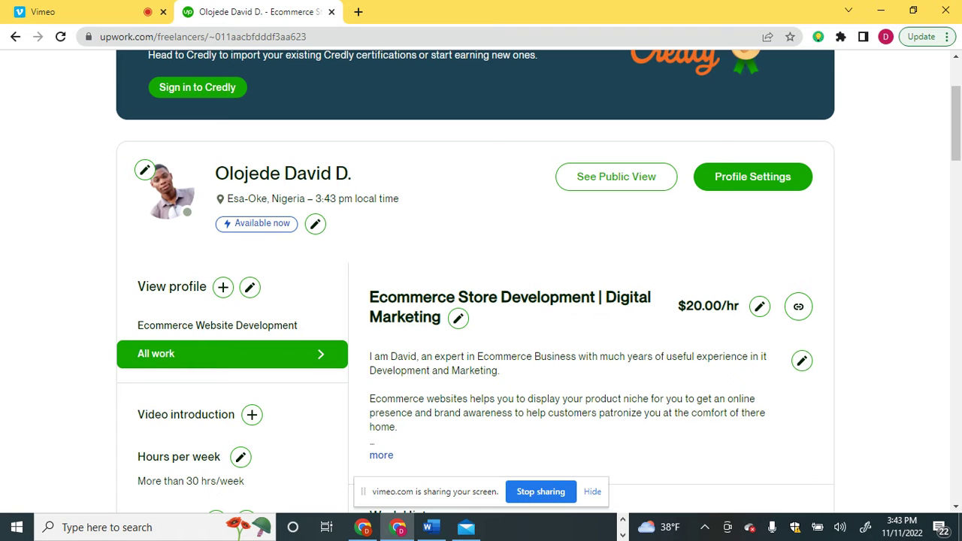
{"action": "scroll", "coordinate": [481, 282], "scroll_direction": "down", "scroll_amount": 1}
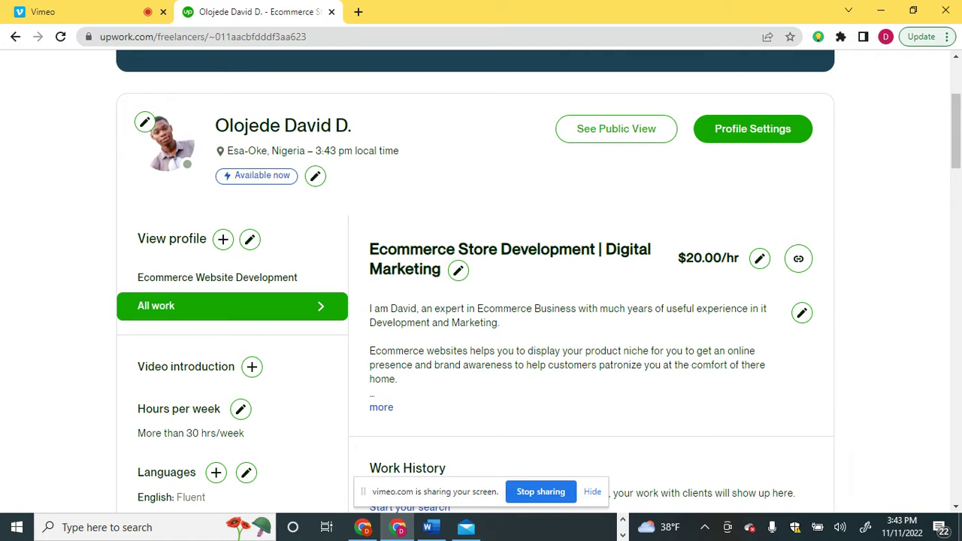
{"action": "scroll", "coordinate": [481, 282], "scroll_direction": "up", "scroll_amount": 2}
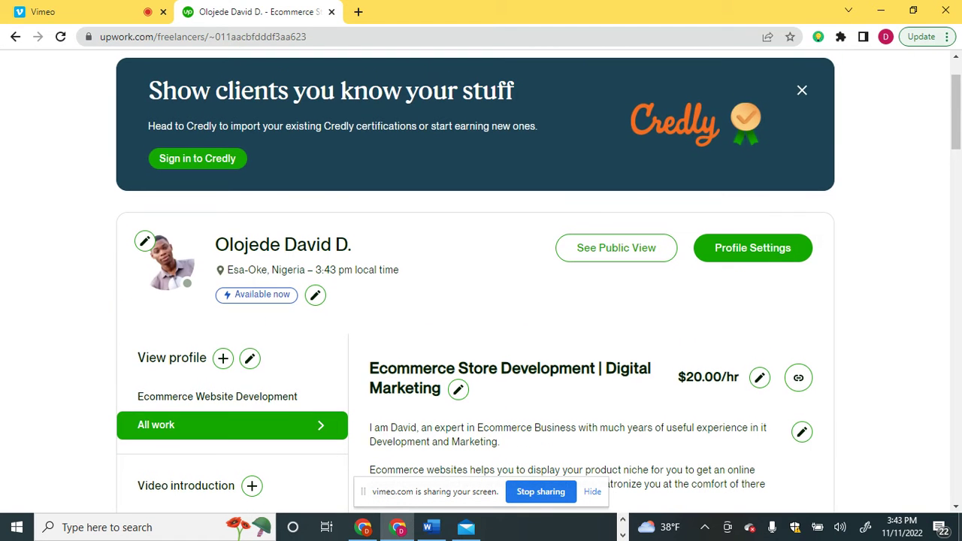
{"action": "scroll", "coordinate": [481, 282], "scroll_direction": "down", "scroll_amount": 6}
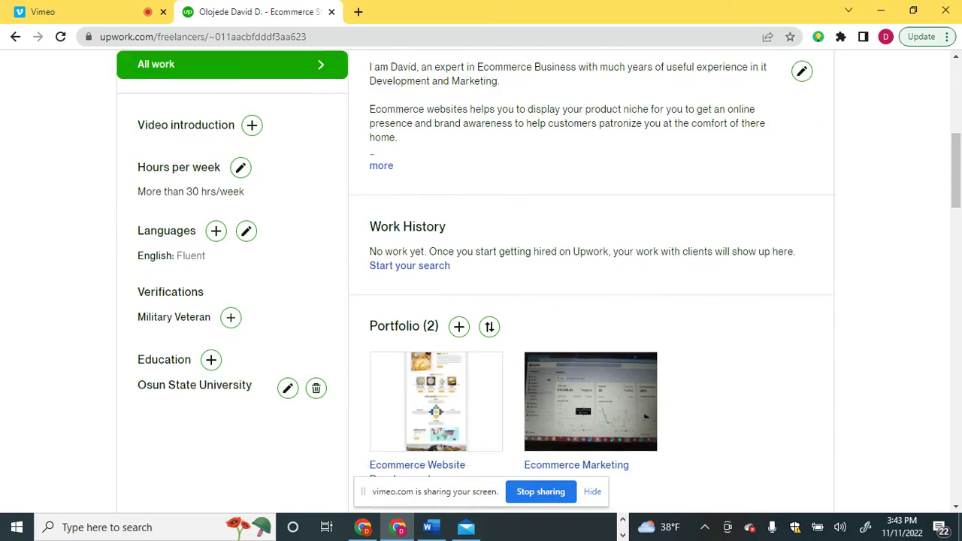
{"action": "scroll", "coordinate": [481, 282], "scroll_direction": "down", "scroll_amount": 5}
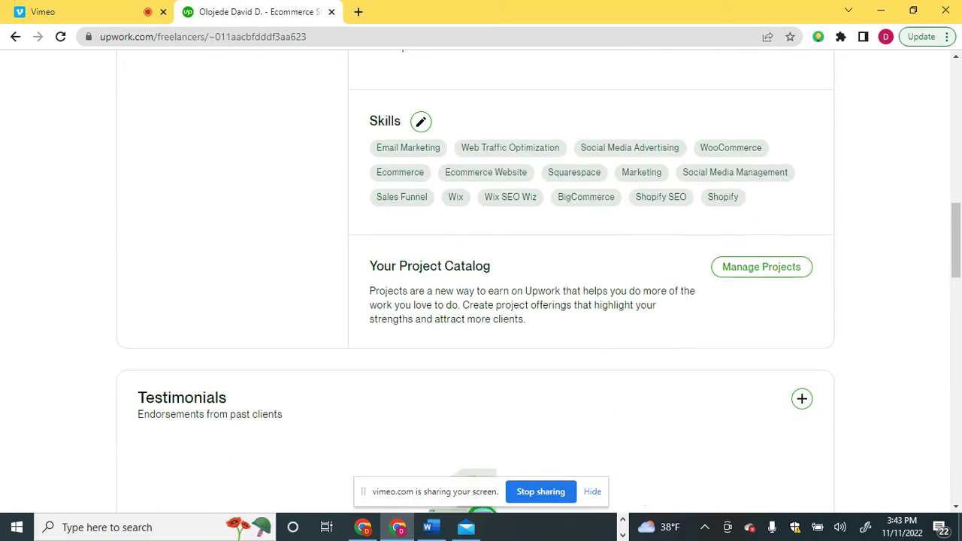
{"action": "scroll", "coordinate": [481, 281], "scroll_direction": "up", "scroll_amount": 10}
{"action": "scroll", "coordinate": [481, 282], "scroll_direction": "down", "scroll_amount": 3}
{"action": "scroll", "coordinate": [481, 281], "scroll_direction": "down", "scroll_amount": 3}
{"action": "scroll", "coordinate": [481, 282], "scroll_direction": "up", "scroll_amount": 5}
{"action": "scroll", "coordinate": [481, 282], "scroll_direction": "down", "scroll_amount": 15}
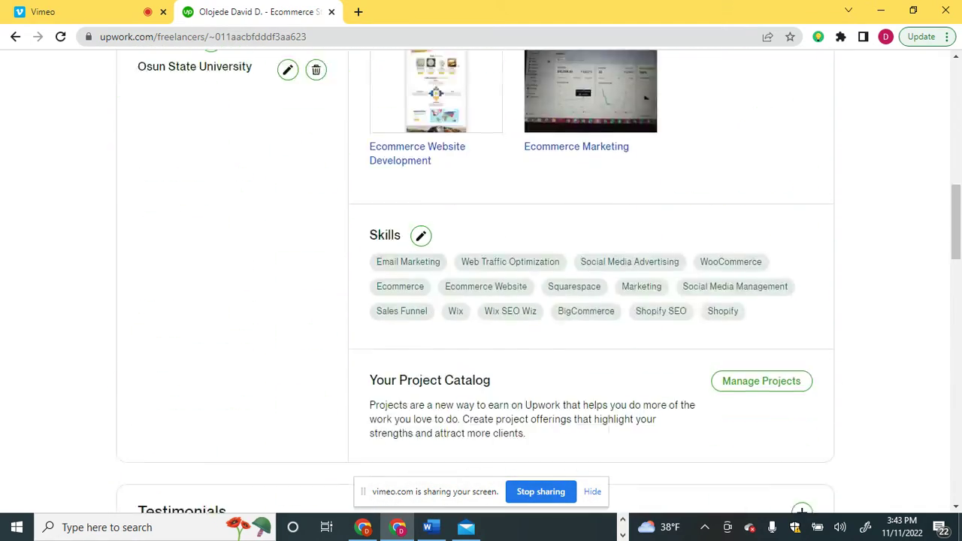
{"action": "scroll", "coordinate": [481, 282], "scroll_direction": "down", "scroll_amount": 3}
{"action": "scroll", "coordinate": [481, 282], "scroll_direction": "up", "scroll_amount": 9}
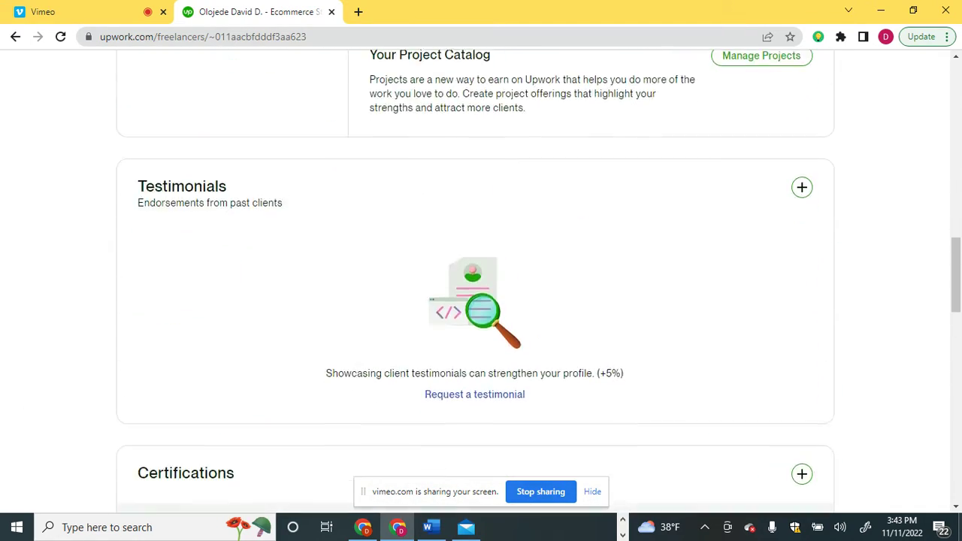
{"action": "scroll", "coordinate": [481, 282], "scroll_direction": "up", "scroll_amount": 10}
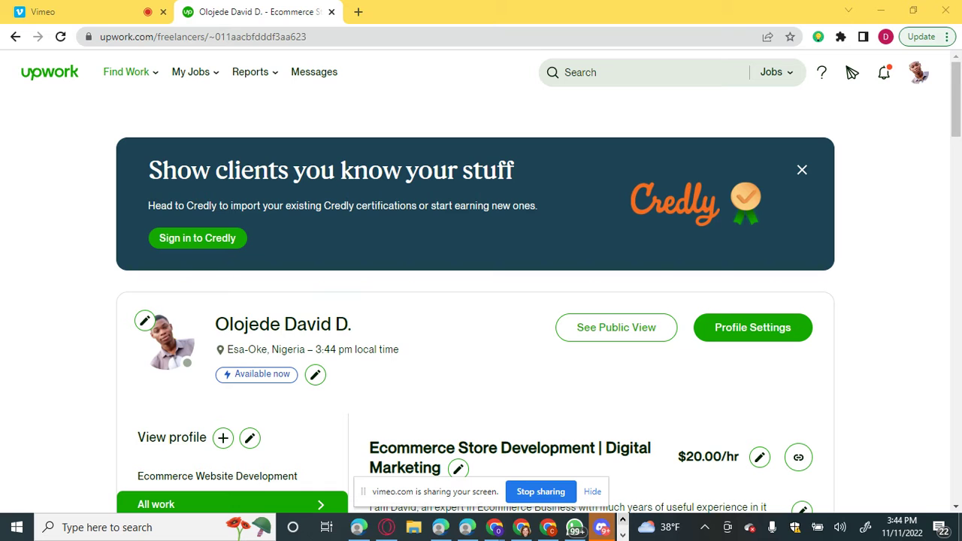
{"action": "key", "text": "alt+Tab"}
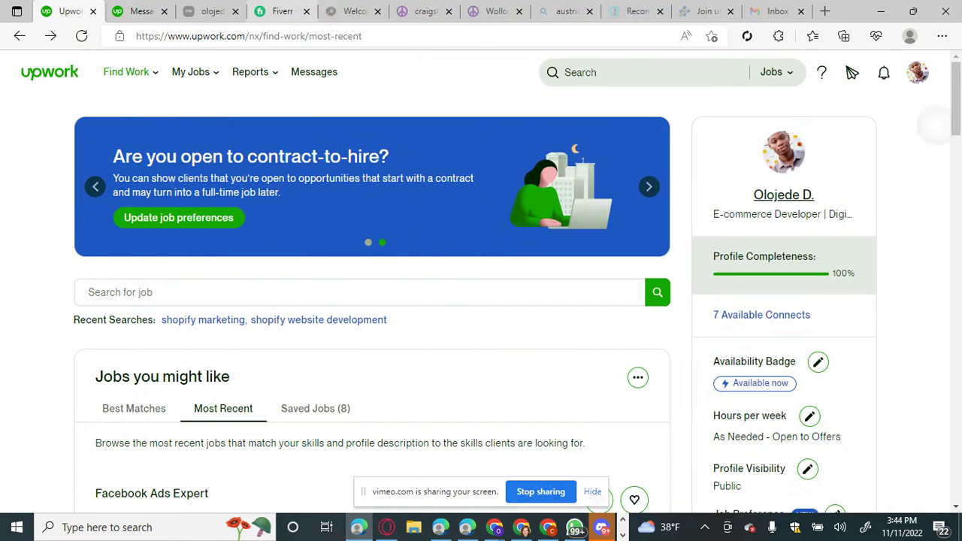
{"action": "left_click", "coordinate": [916, 72]}
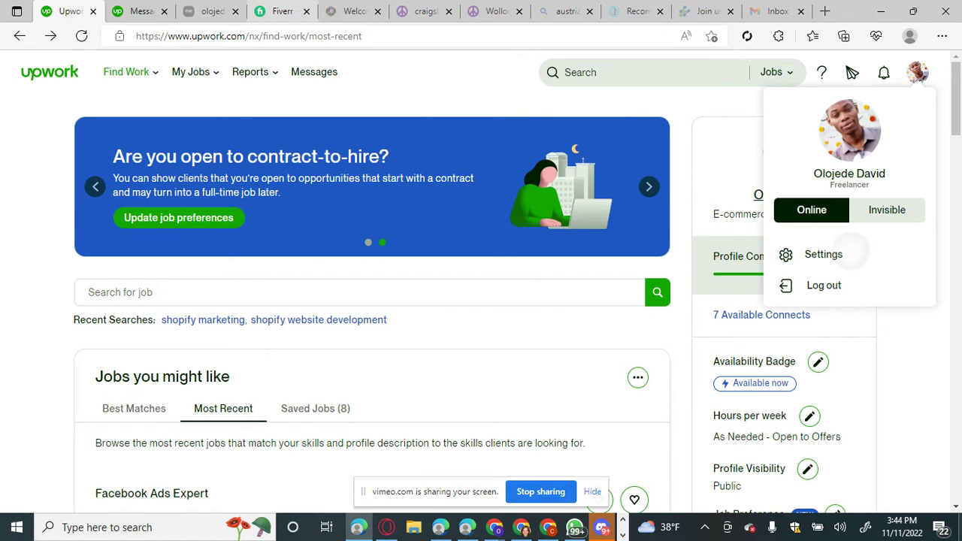
{"action": "left_click", "coordinate": [823, 254]}
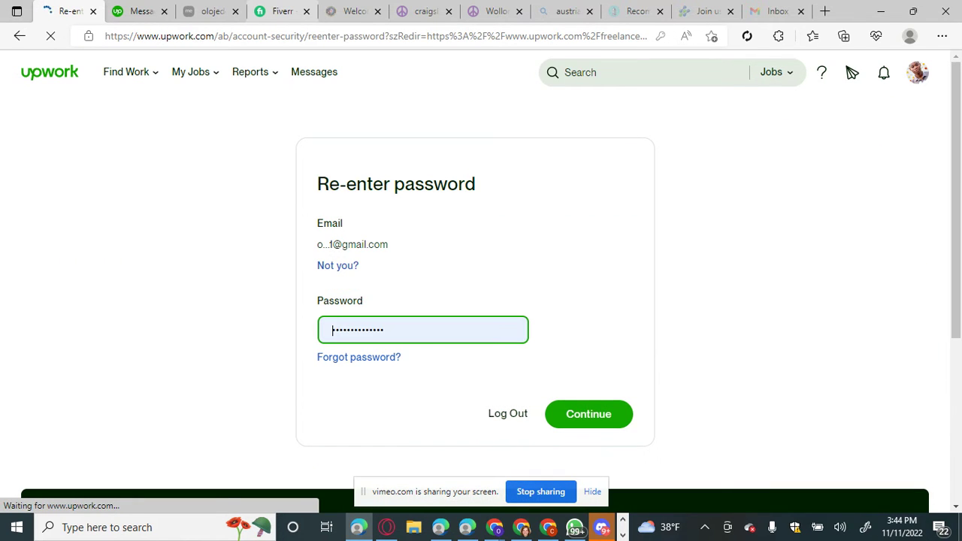
- Confirm the account password and go to the Get Paid section of the settings
{"action": "key", "text": "Return"}
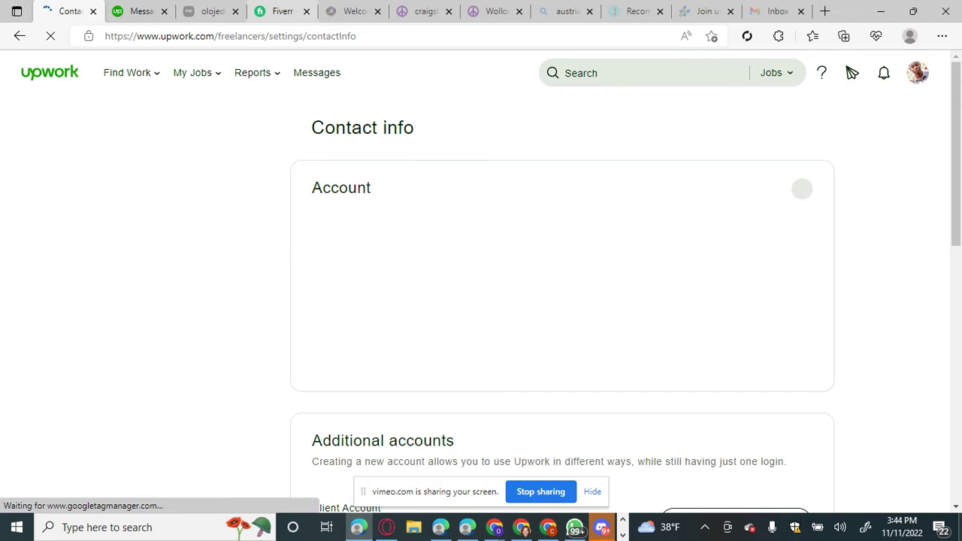
{"action": "scroll", "coordinate": [490, 274], "scroll_direction": "down", "scroll_amount": 2}
{"action": "left_click", "coordinate": [170, 224]}
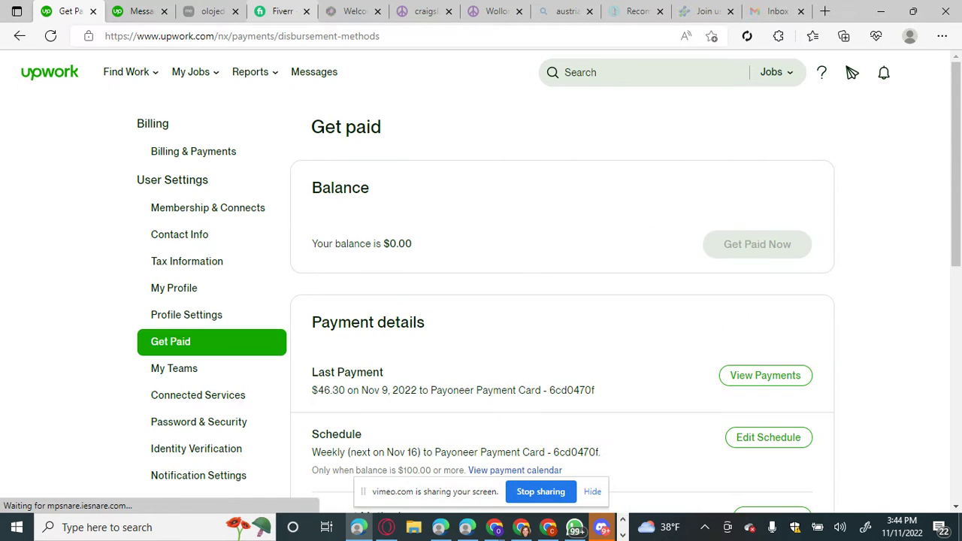
- Review the $46.30 last payment from Nov 9, 2022 and the weekly $100.00 payout threshold
{"action": "scroll", "coordinate": [490, 282], "scroll_direction": "down", "scroll_amount": 2}
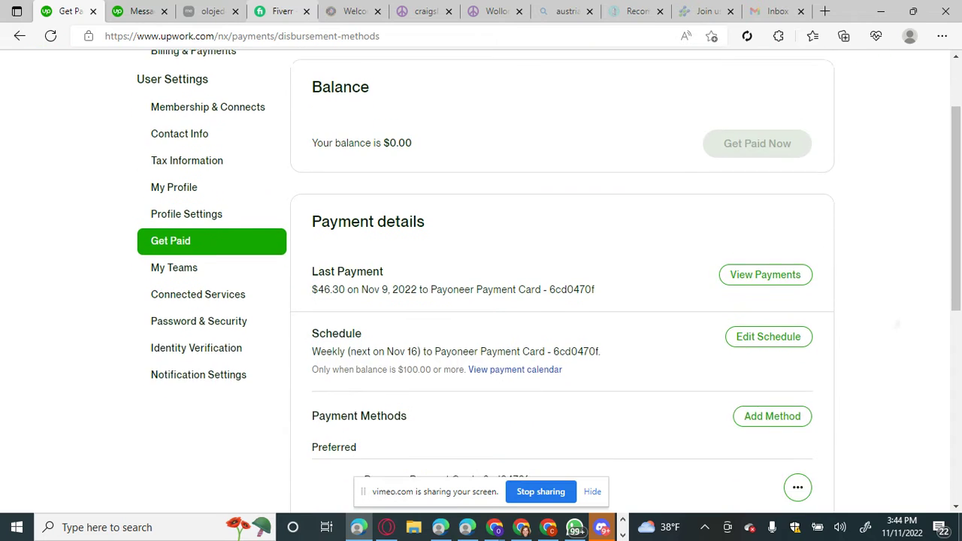
{"action": "scroll", "coordinate": [491, 282], "scroll_direction": "down", "scroll_amount": 5}
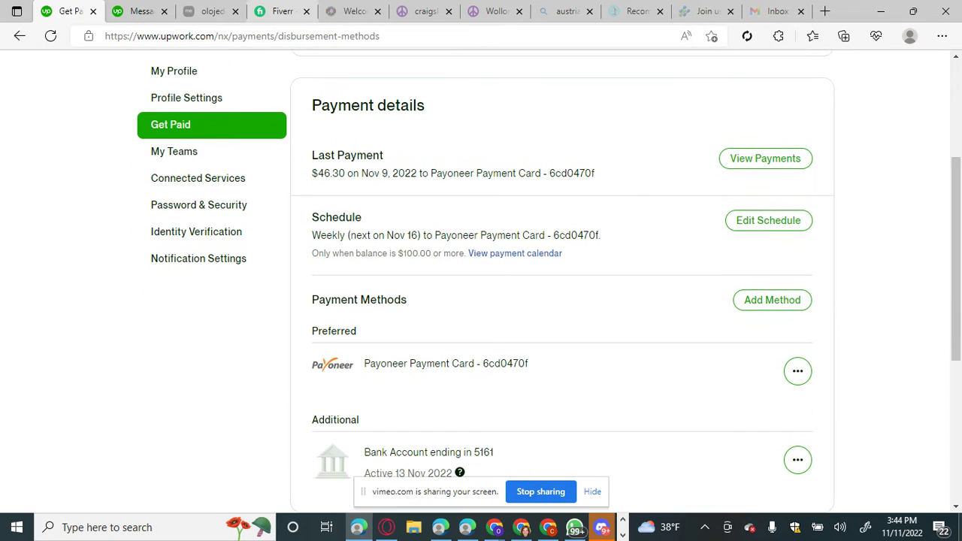
{"action": "scroll", "coordinate": [490, 282], "scroll_direction": "down", "scroll_amount": 1}
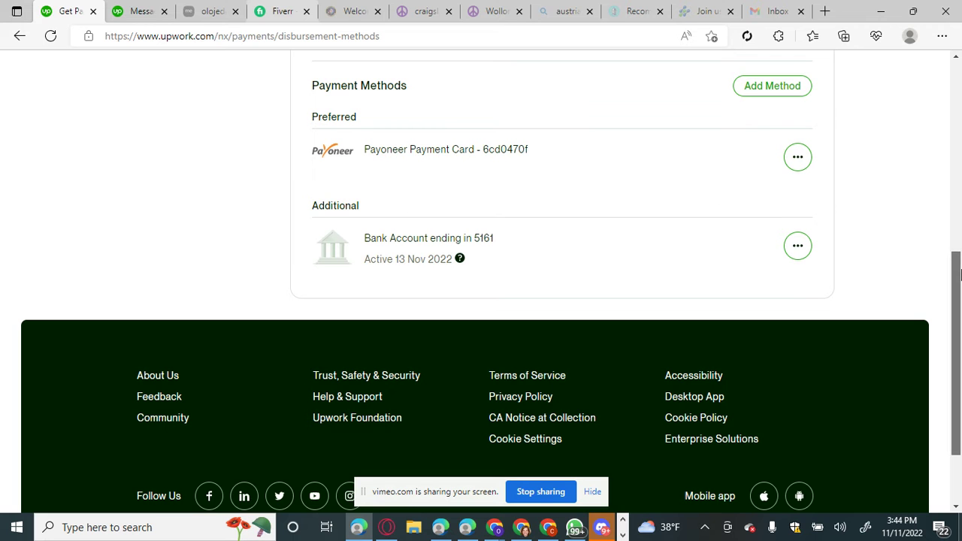
{"action": "scroll", "coordinate": [957, 252], "scroll_direction": "up", "scroll_amount": 2}
{"action": "left_click_drag", "start_coordinate": [957, 253], "coordinate": [959, 181]}
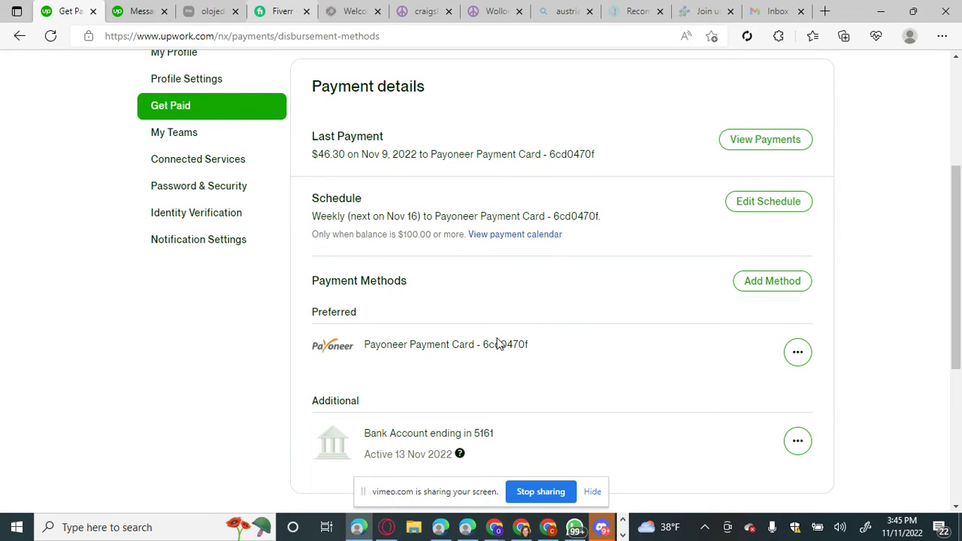
{"action": "left_click_drag", "start_coordinate": [958, 313], "coordinate": [959, 344]}
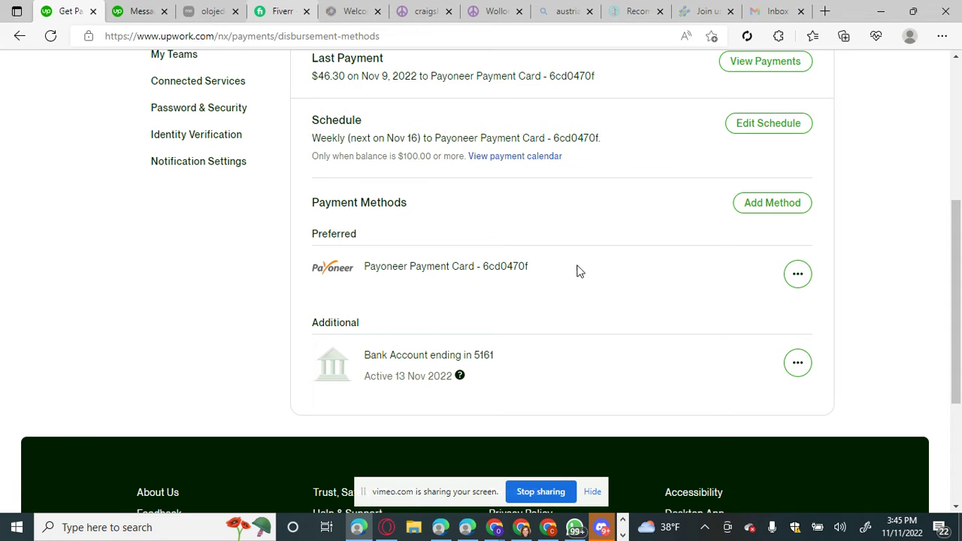
{"action": "left_click_drag", "start_coordinate": [956, 239], "coordinate": [952, 93]}
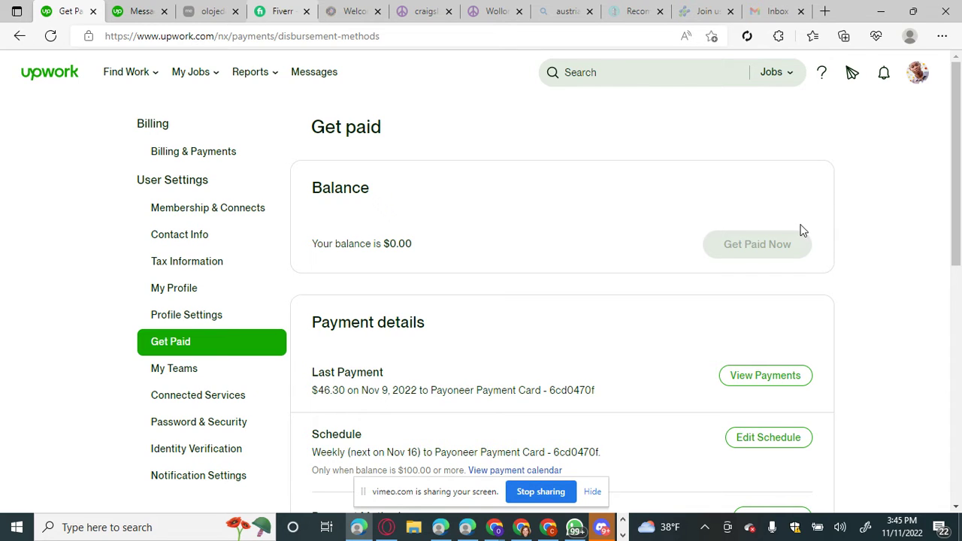
- Open Reports > Overview and the Available card showing $0.00 and 30-day recent transactions
{"action": "scroll", "coordinate": [752, 256], "scroll_direction": "down", "scroll_amount": 1}
{"action": "scroll", "coordinate": [676, 187], "scroll_direction": "up", "scroll_amount": 1}
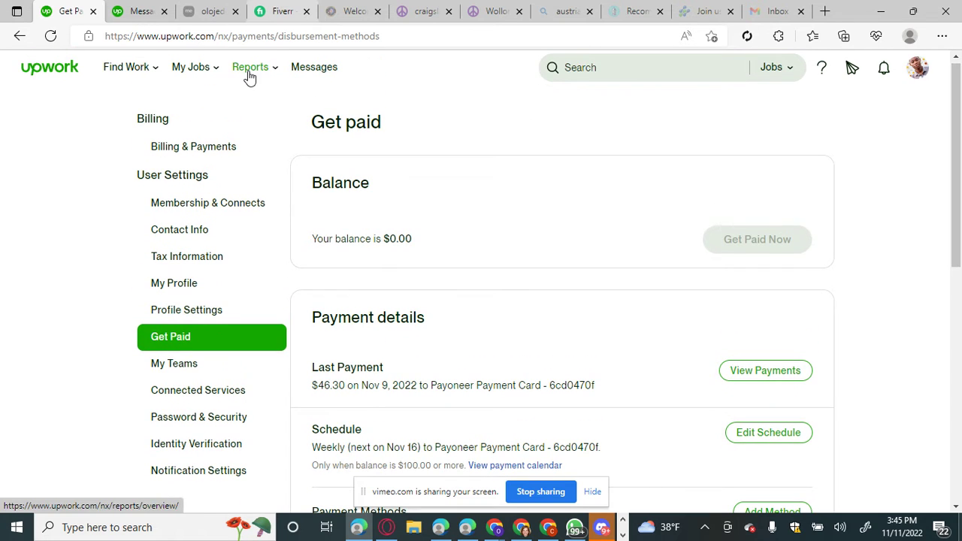
{"action": "mouse_move", "coordinate": [250, 75]}
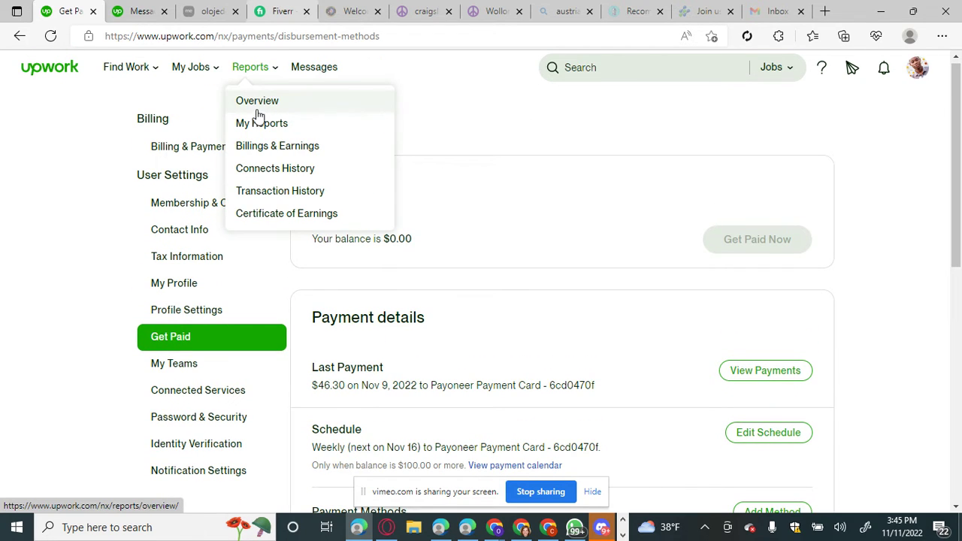
{"action": "left_click", "coordinate": [257, 111]}
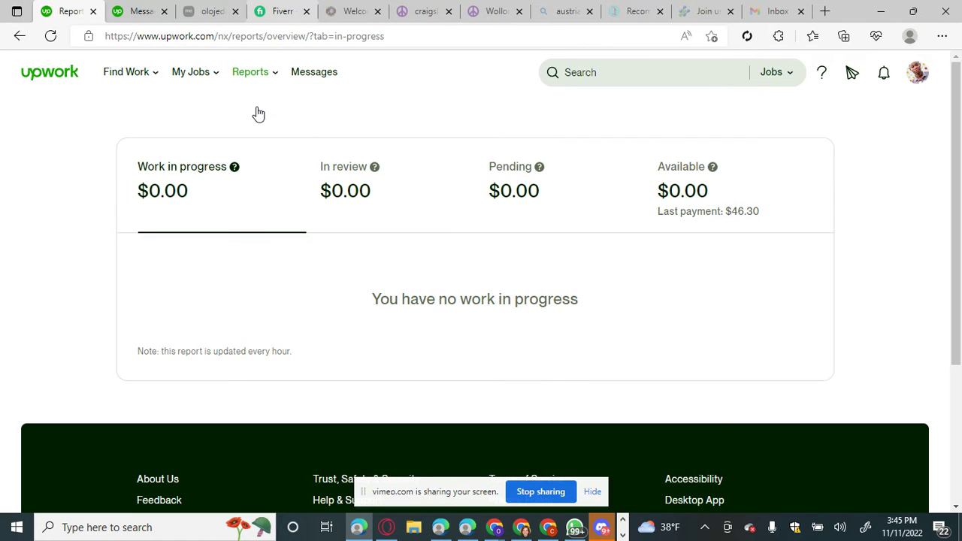
{"action": "left_click", "coordinate": [678, 209]}
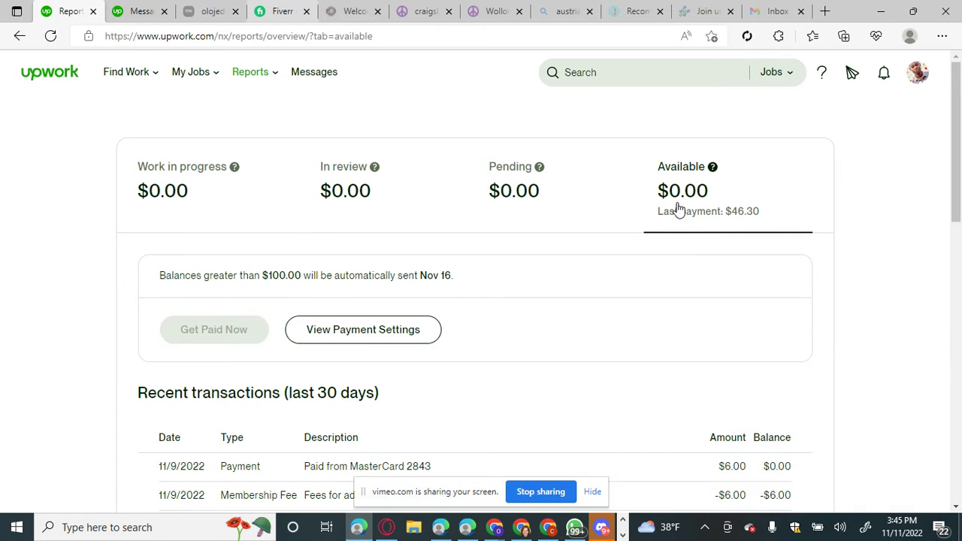
{"action": "left_click_drag", "start_coordinate": [959, 206], "coordinate": [919, 160]}
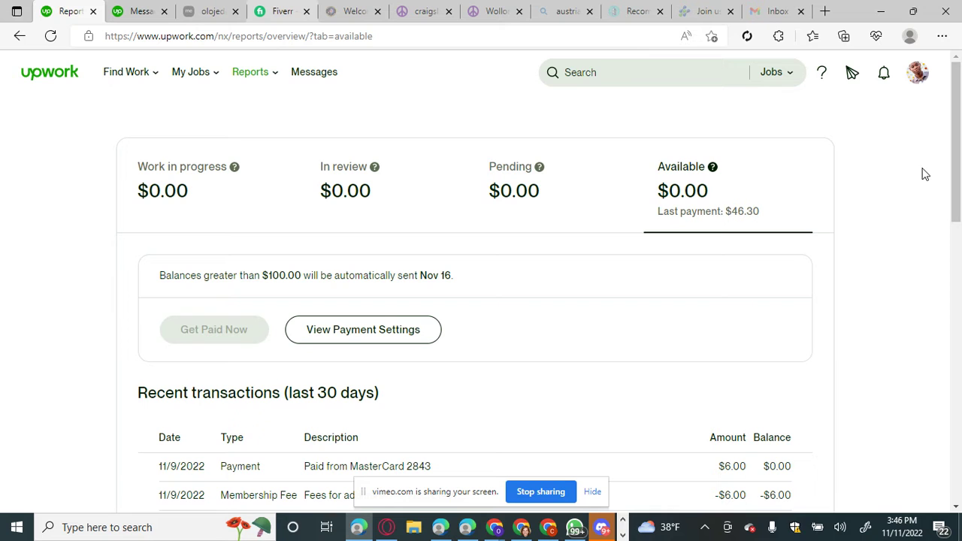
- Switch to the Chrome window and review the profile's certifications, portfolio items and skills
{"action": "left_click", "coordinate": [622, 535]}
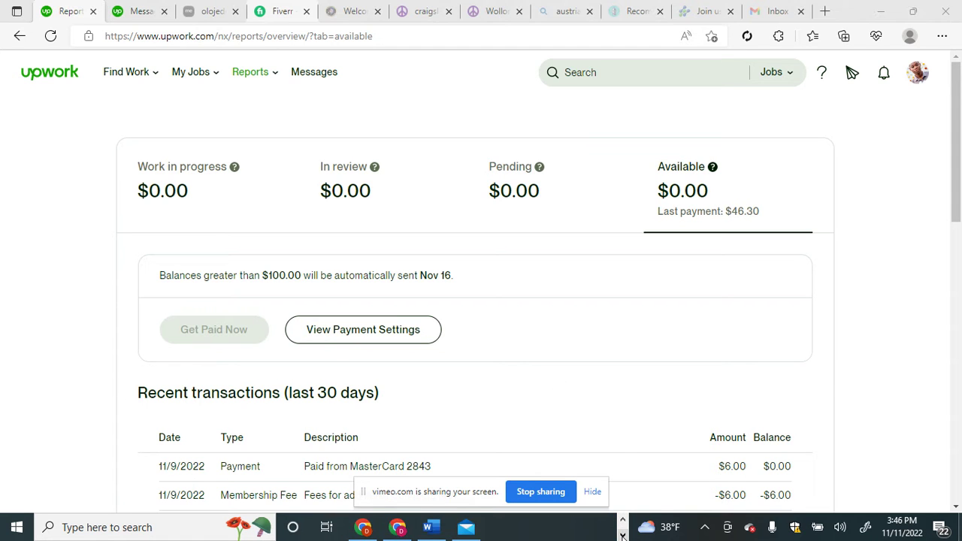
{"action": "left_click", "coordinate": [398, 526]}
{"action": "mouse_move", "coordinate": [957, 113]}
{"action": "left_mouse_down"}
{"action": "mouse_move", "coordinate": [959, 449]}
{"action": "mouse_move", "coordinate": [951, 111]}
{"action": "left_mouse_up"}
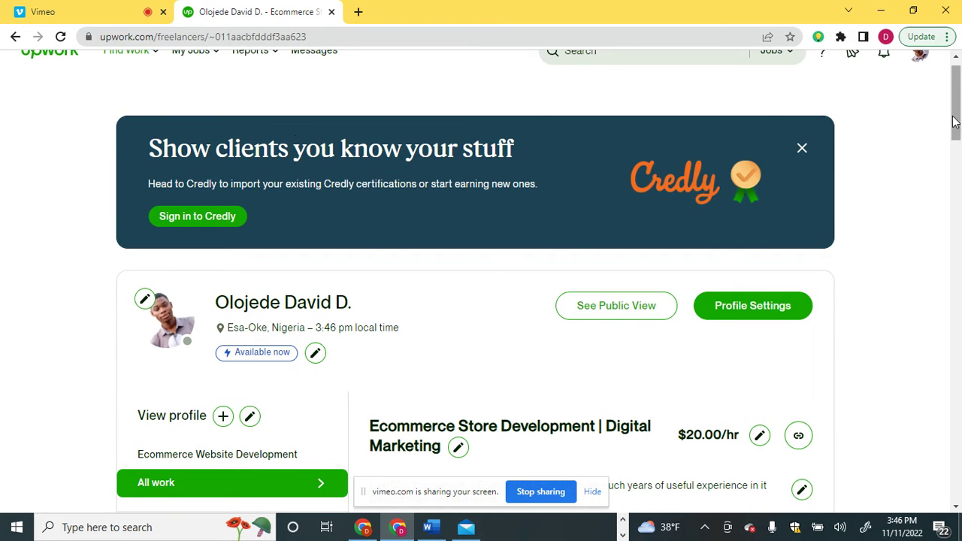
{"action": "left_click_drag", "start_coordinate": [953, 113], "coordinate": [953, 92]}
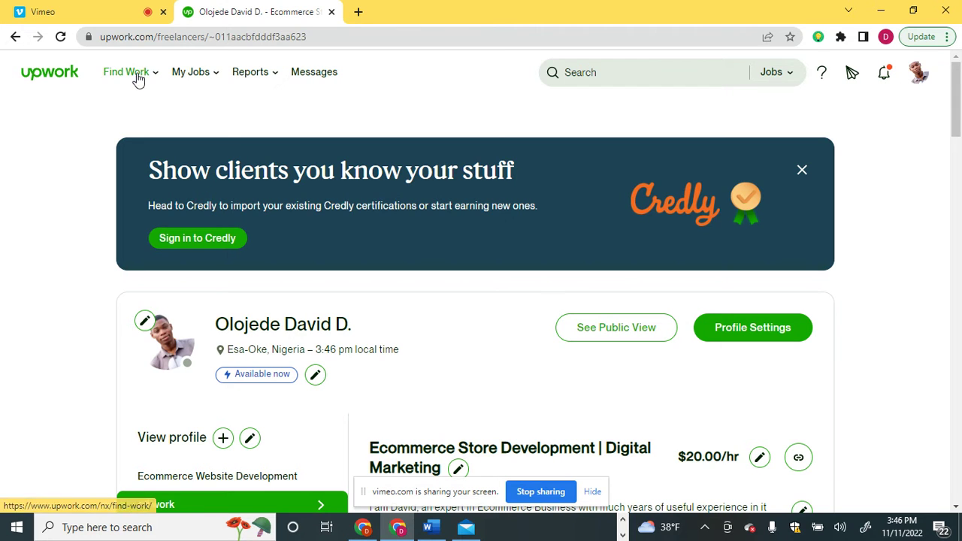
{"action": "mouse_move", "coordinate": [138, 78]}
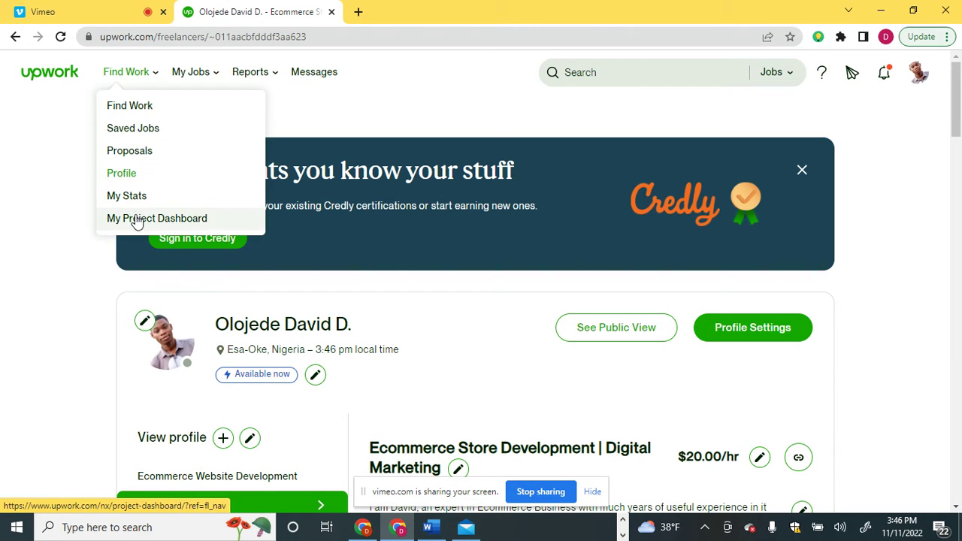
- Open Find Work and browse Best Matches jobs like Wix Petition Job, returning to the top
{"action": "left_click", "coordinate": [130, 112]}
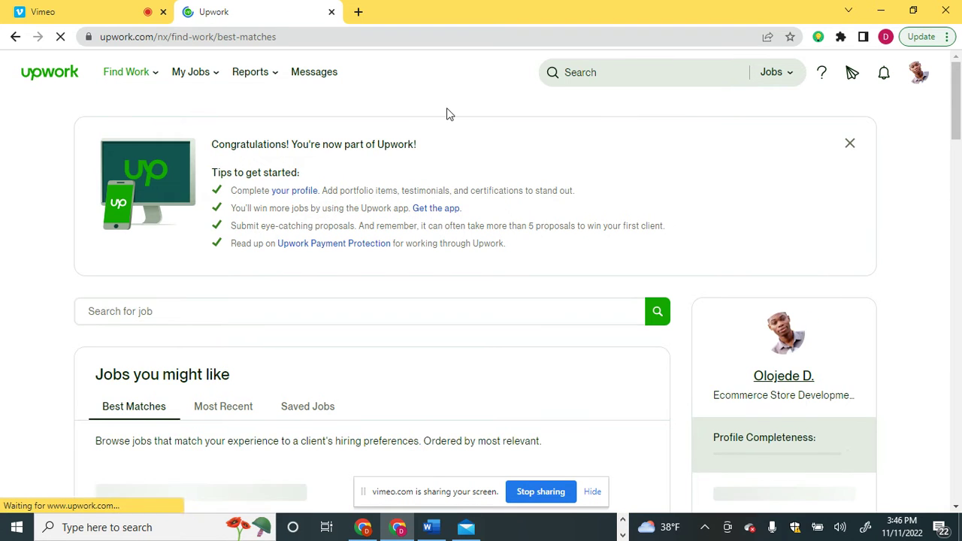
{"action": "left_click_drag", "start_coordinate": [959, 144], "coordinate": [960, 199]}
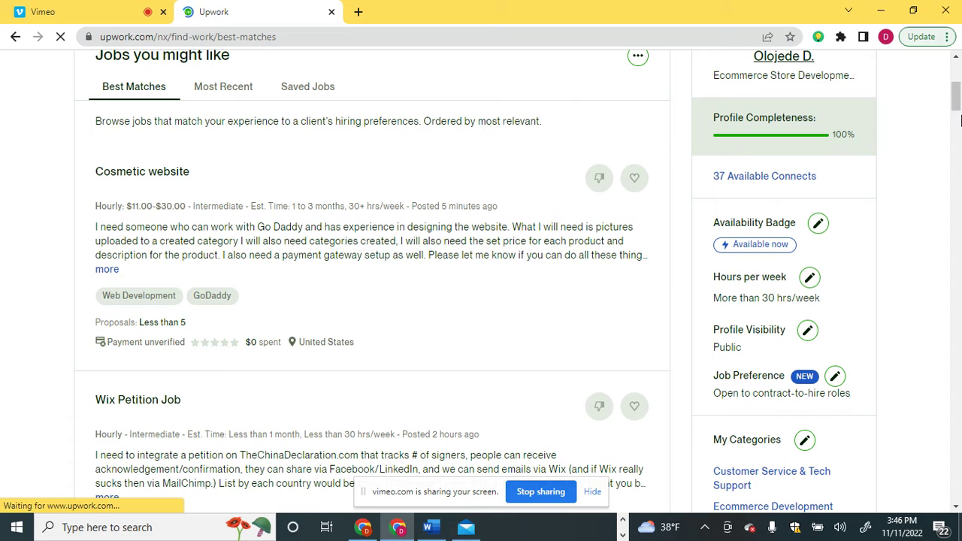
{"action": "left_click_drag", "start_coordinate": [958, 101], "coordinate": [957, 184]}
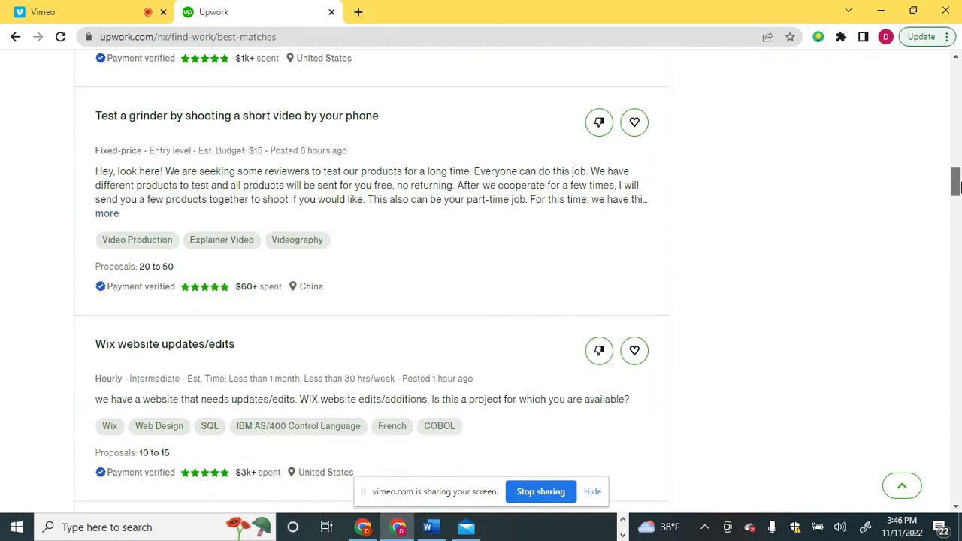
{"action": "left_click_drag", "start_coordinate": [956, 186], "coordinate": [956, 223]}
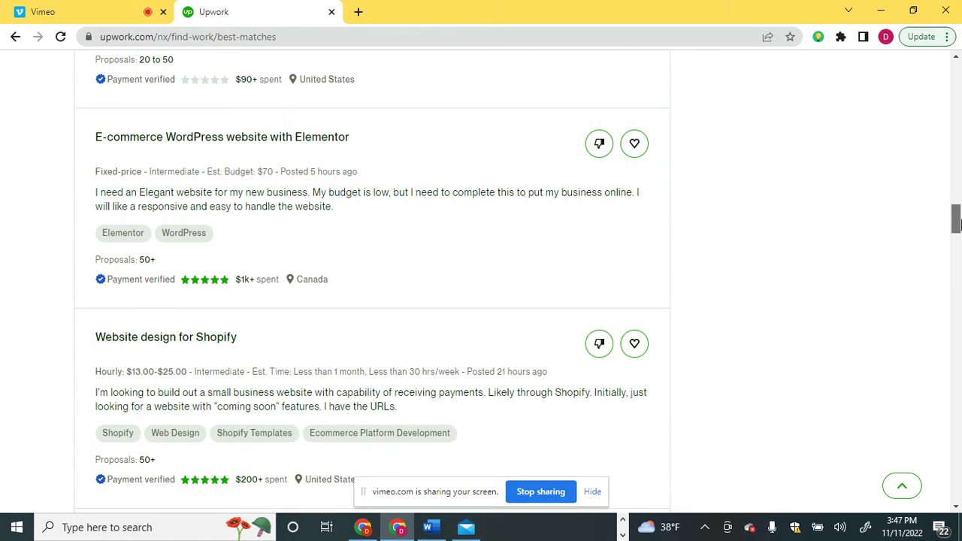
{"action": "left_click_drag", "start_coordinate": [956, 223], "coordinate": [955, 83]}
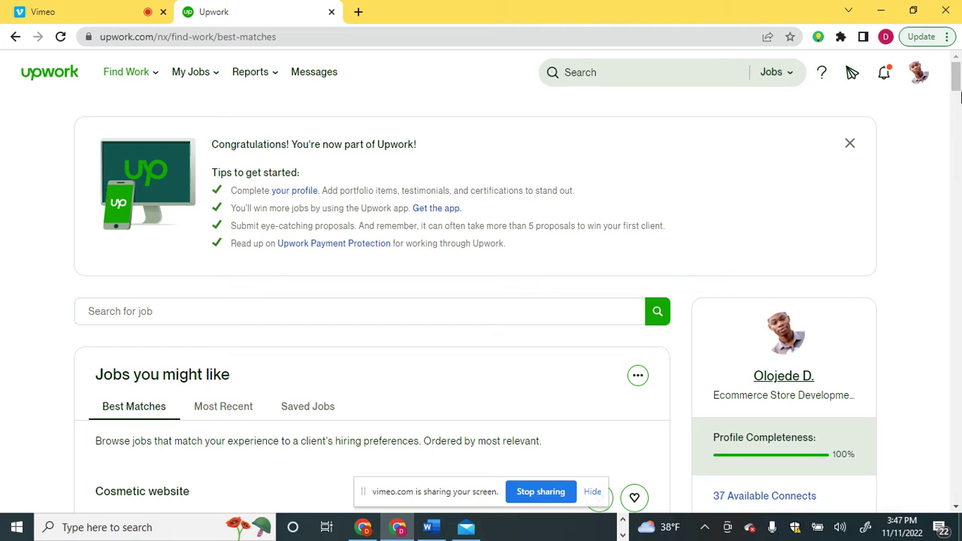
{"action": "left_click_drag", "start_coordinate": [955, 84], "coordinate": [957, 180]}
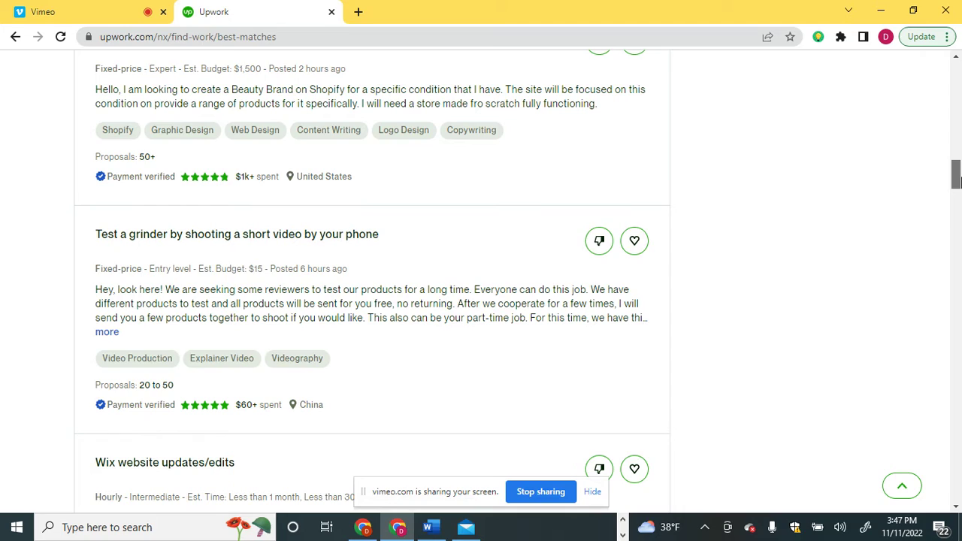
{"action": "left_click_drag", "start_coordinate": [956, 180], "coordinate": [955, 77]}
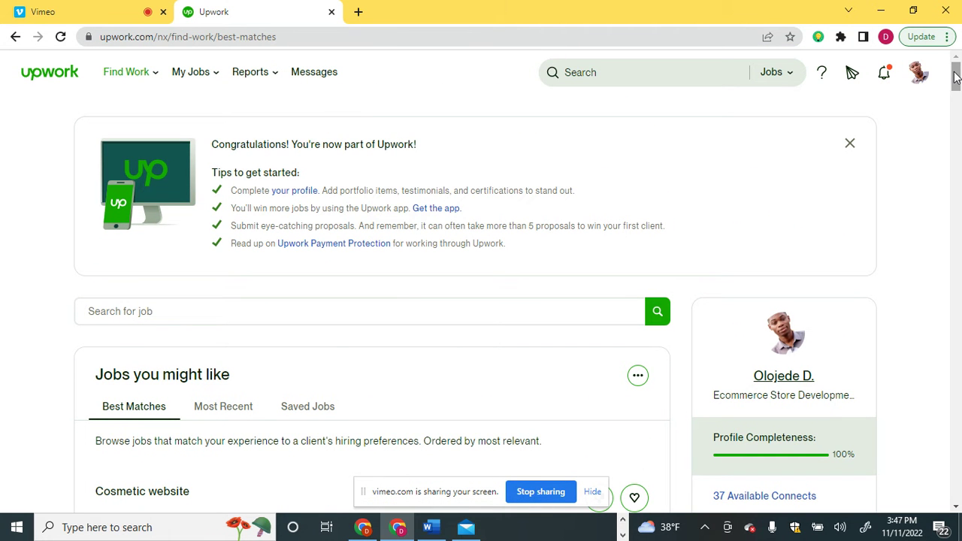
{"action": "mouse_move", "coordinate": [955, 77]}
{"action": "left_mouse_down"}
{"action": "mouse_move", "coordinate": [955, 94]}
{"action": "mouse_move", "coordinate": [956, 71]}
{"action": "left_mouse_up"}
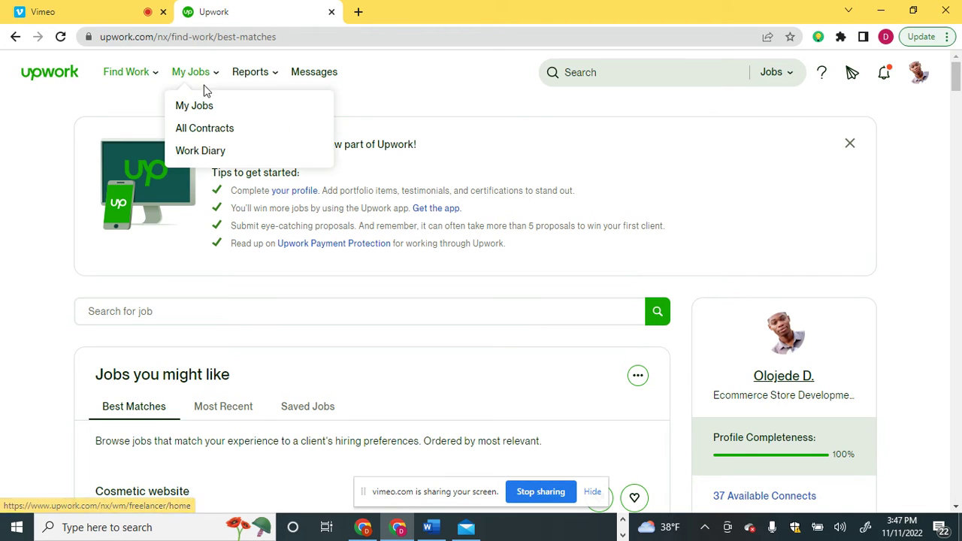
- Open My Project Dashboard in the Project Catalog and choose Create a Project
{"action": "mouse_move", "coordinate": [139, 84]}
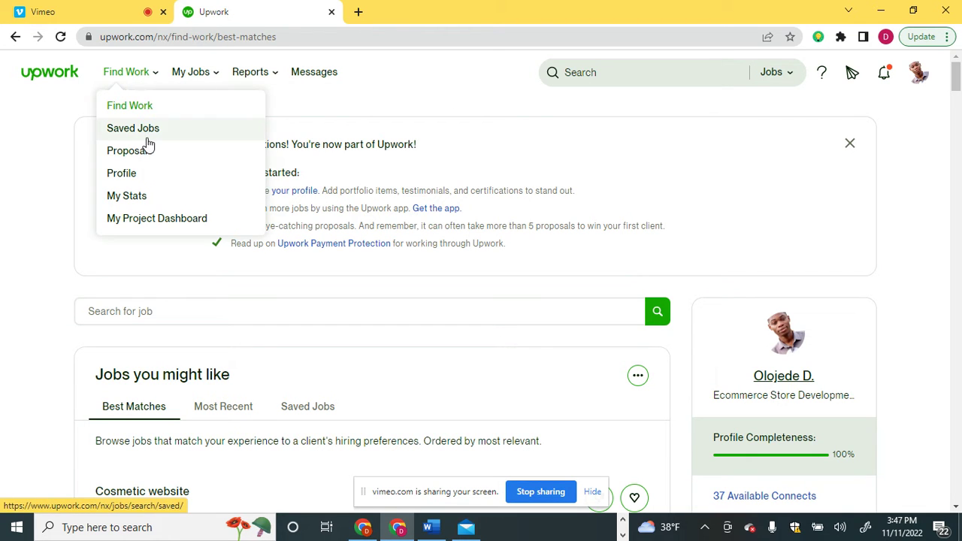
{"action": "left_click", "coordinate": [151, 223]}
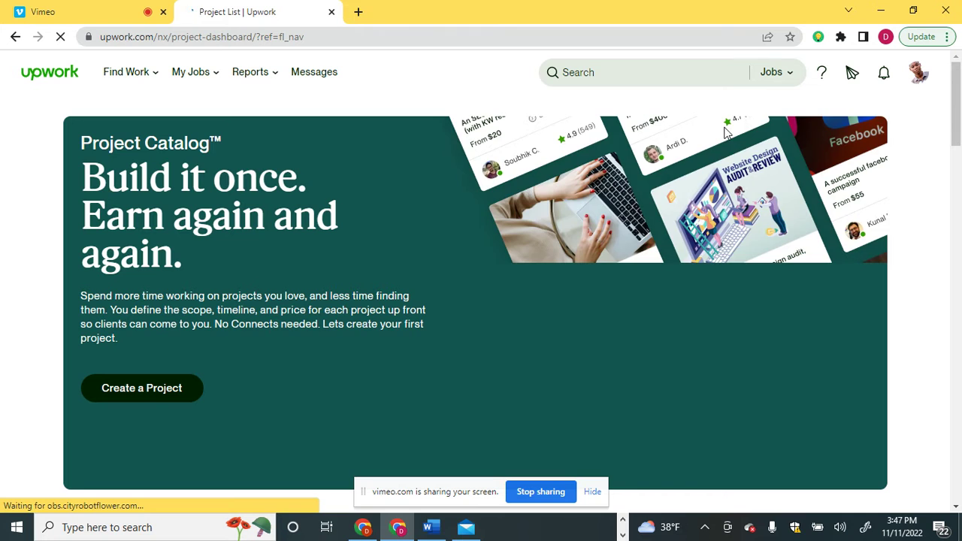
{"action": "left_click_drag", "start_coordinate": [958, 105], "coordinate": [934, 114]}
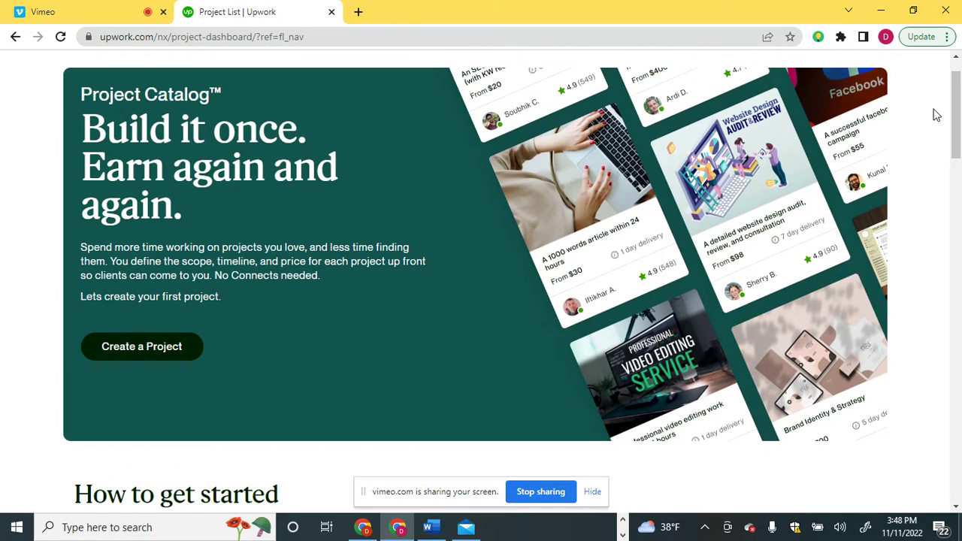
{"action": "left_click", "coordinate": [135, 349]}
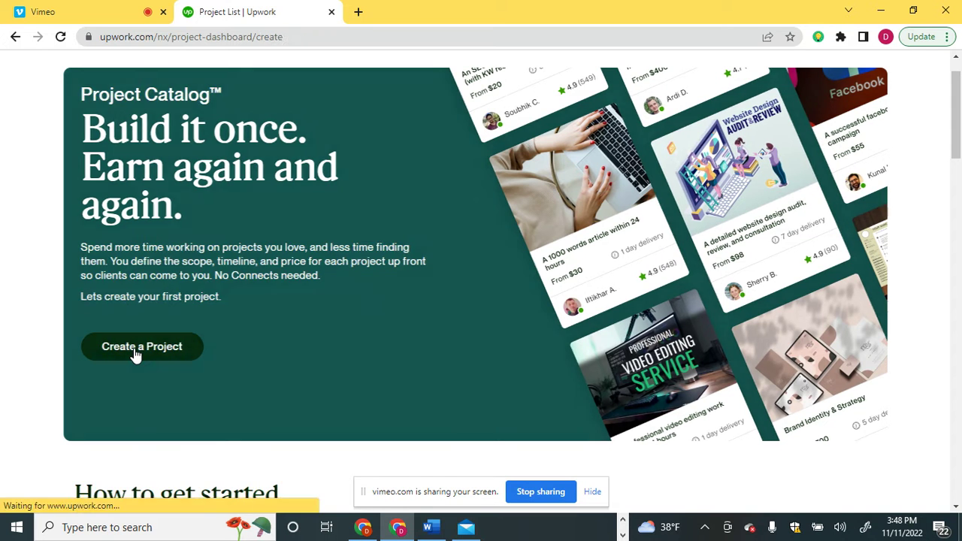